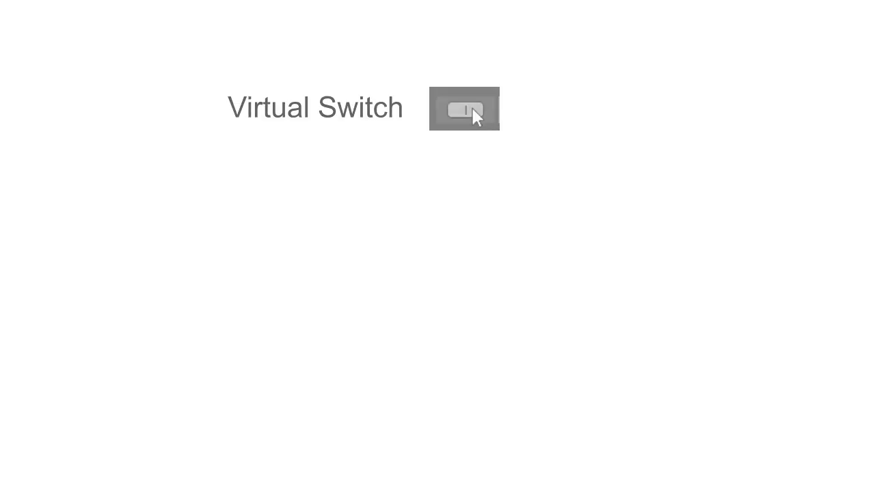
left_click(473, 109)
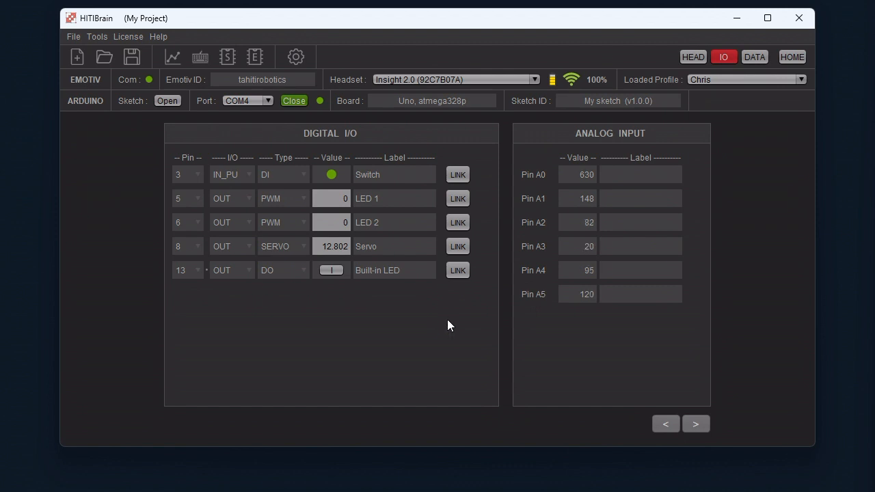
Step: Open the data view and page through the digital data up to Data 31 and the analog data up to Data 19
left_click(754, 57)
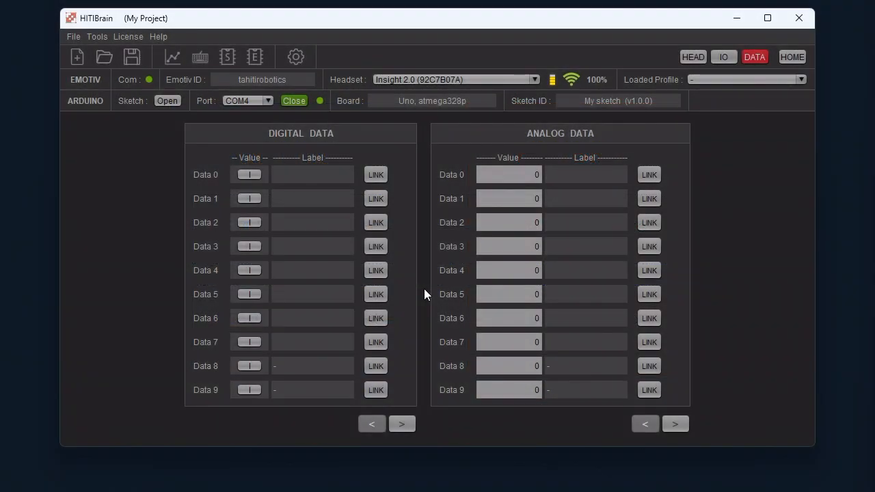
left_click(406, 425)
left_click(406, 424)
left_click(406, 424)
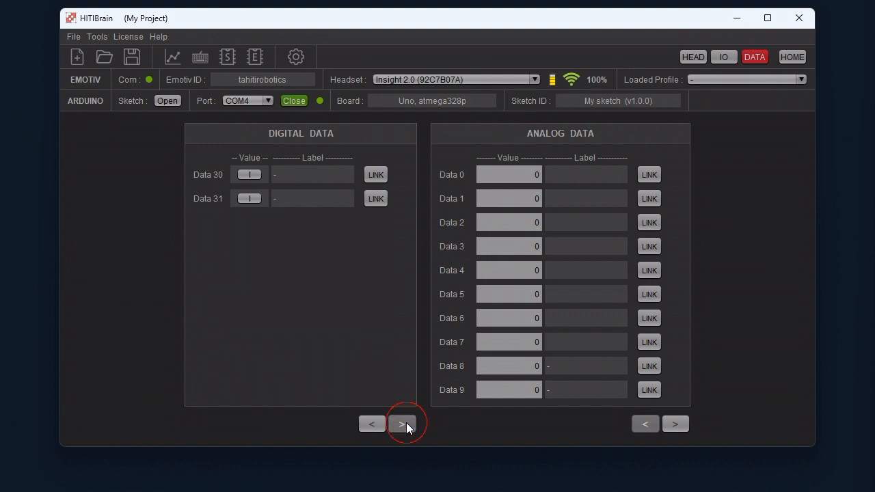
left_click(672, 425)
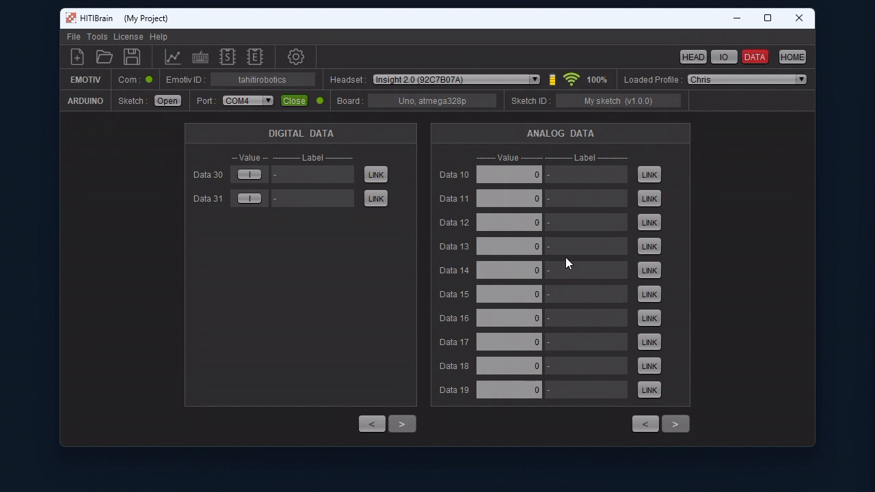
Step: Close the Arduino's COM4 port and open the previously selected sketch MySketch.ino in Arduino IDE
left_click(300, 101)
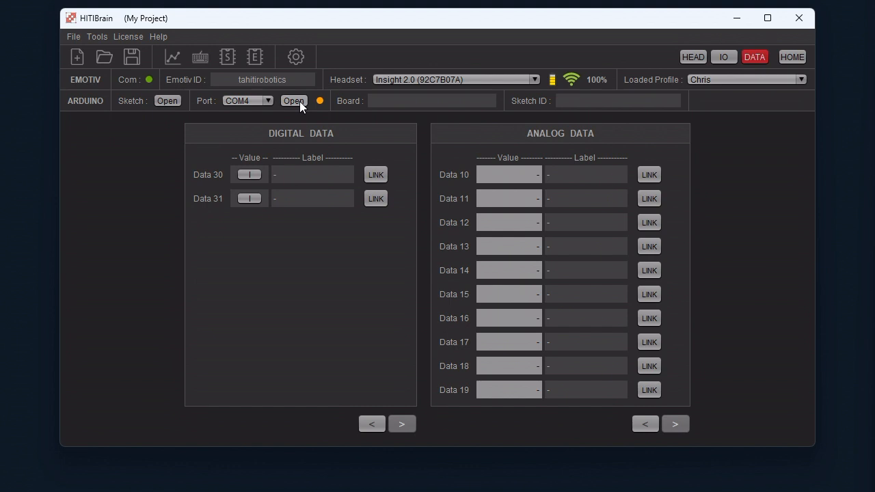
left_click(167, 100)
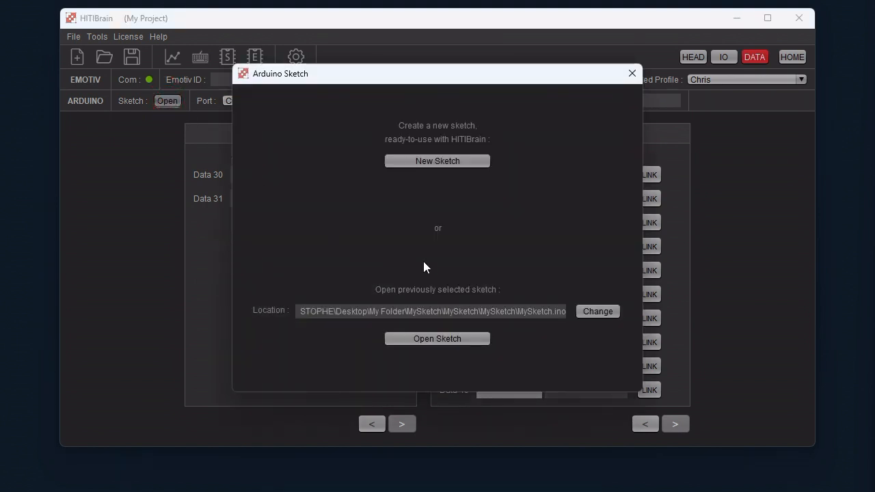
left_click(474, 340)
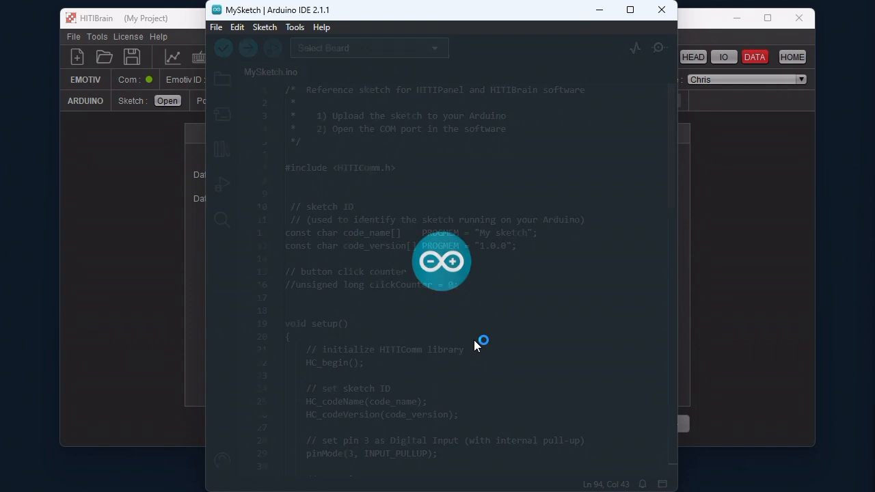
Step: Uncomment the clickCounter variable declaration under the button click counter comment
left_click(421, 341)
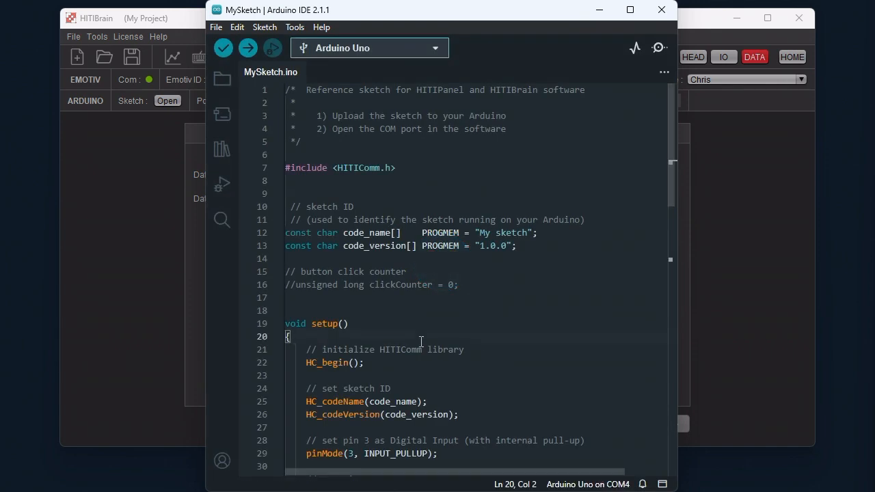
left_click(293, 284)
key("ctrl+slash")
key("ctrl+r")
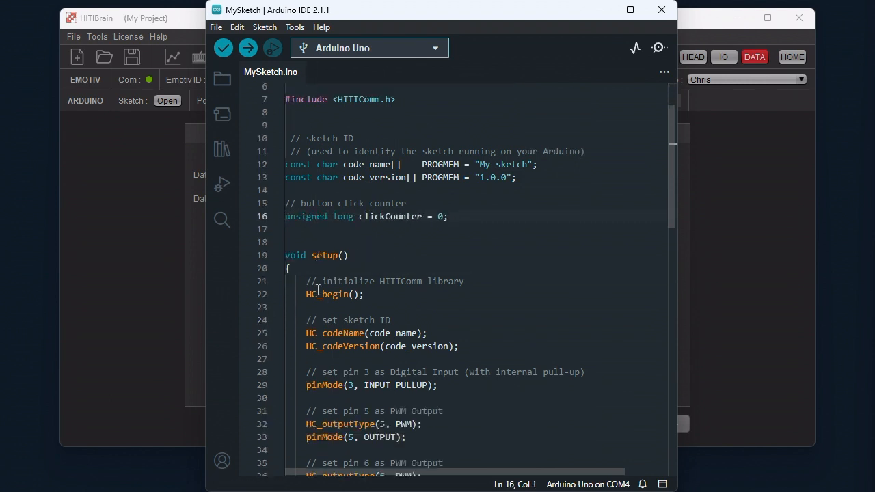
Step: Uncomment the code block in loop() by removing its opening marker before bool indicatorValue and its closing marker after HC_analogDataWrite(2, clickCounter)
scroll(317, 290, "down", 10)
scroll(318, 290, "down", 5)
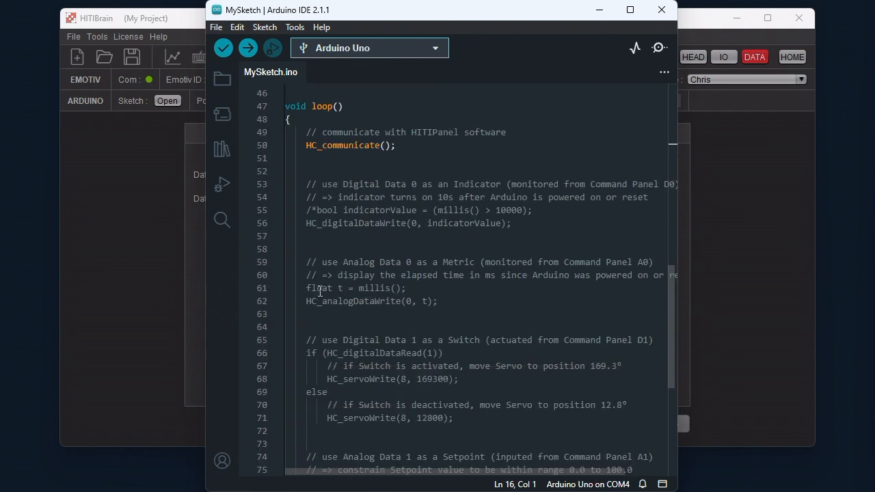
scroll(321, 269, "down", 2)
scroll(321, 268, "down", 5)
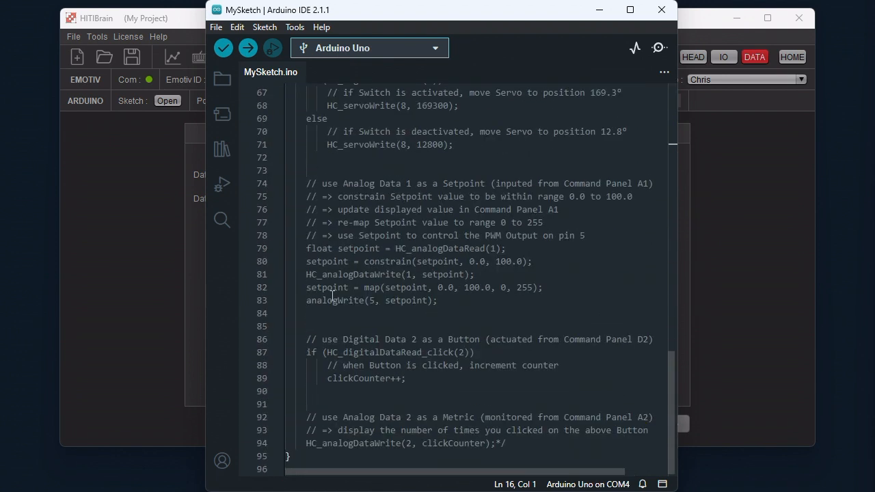
scroll(329, 283, "up", 7)
left_click(318, 211)
key("BackSpace")
key("BackSpace")
scroll(525, 451, "down", 7)
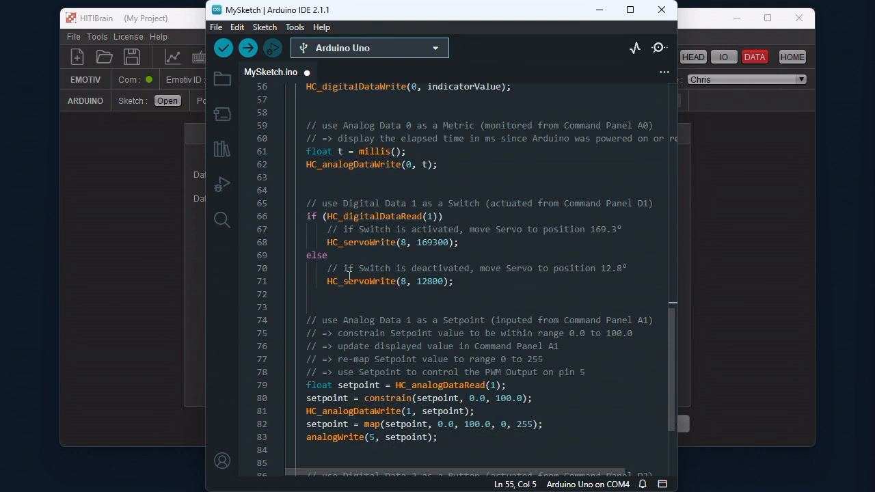
left_click(529, 436)
key("BackSpace")
key("BackSpace")
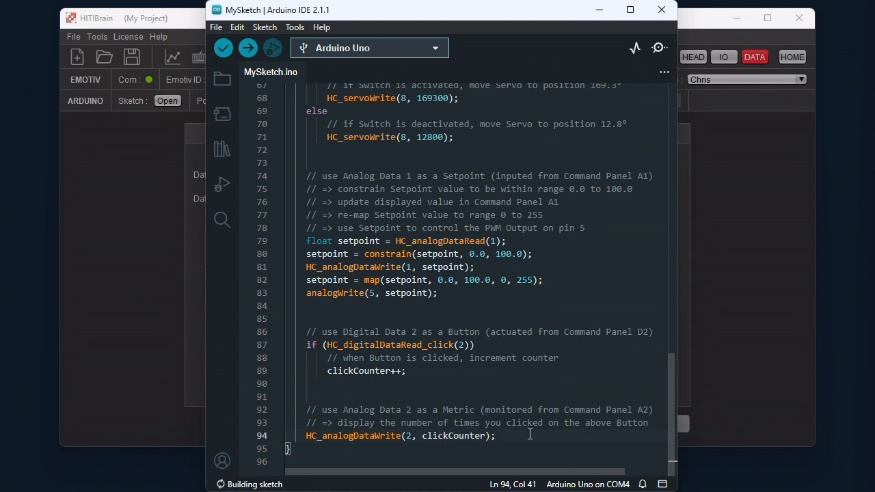
Step: Upload the sketch to the Arduino Uno and switch back to HITIBrain
left_click(252, 52)
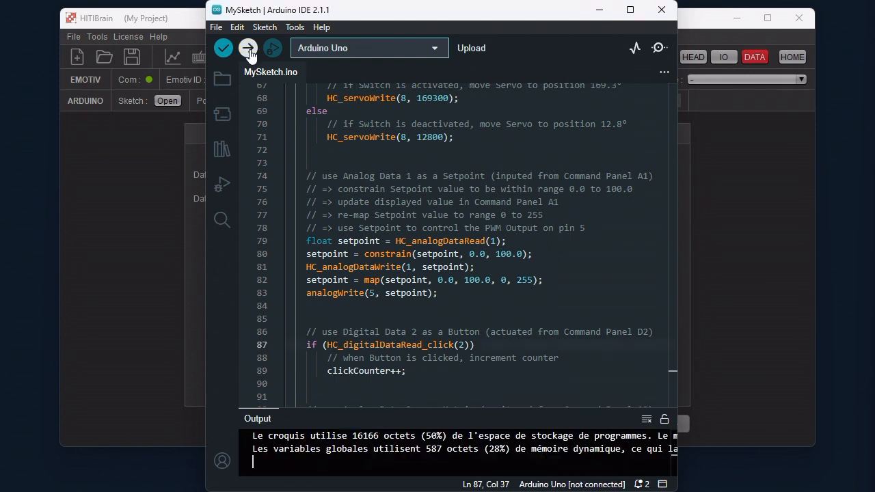
left_click(599, 10)
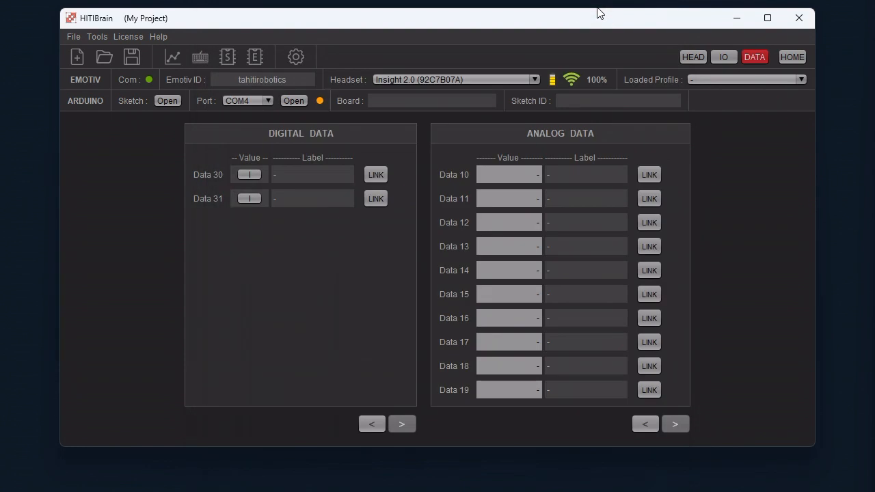
Step: Unlock the user interface in this project's settings and set both the digital and analog data lists to show SELECTION
left_click(296, 57)
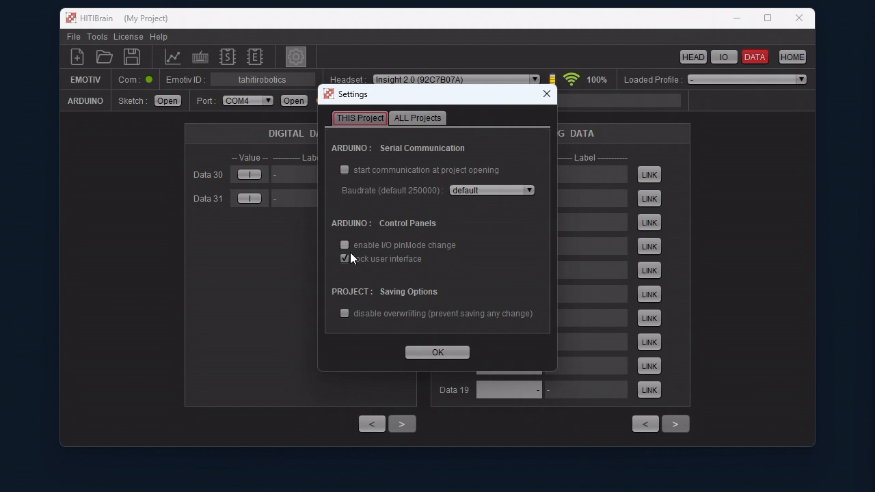
left_click(418, 354)
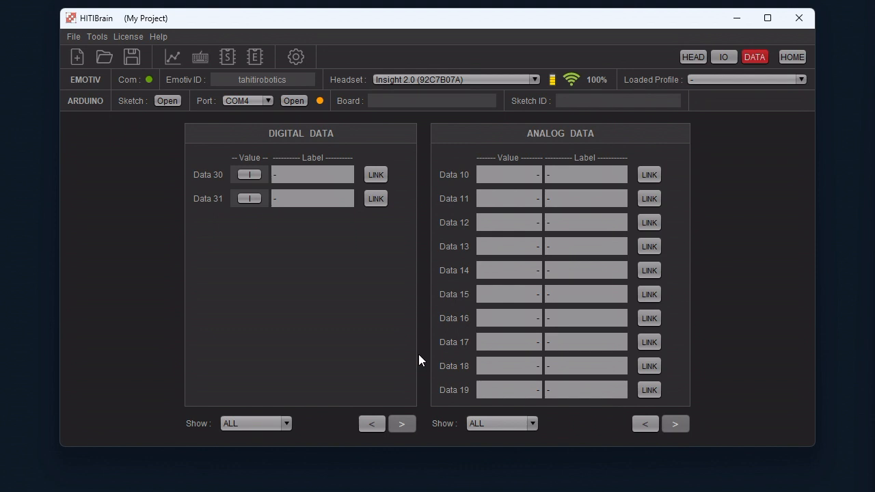
left_click(278, 423)
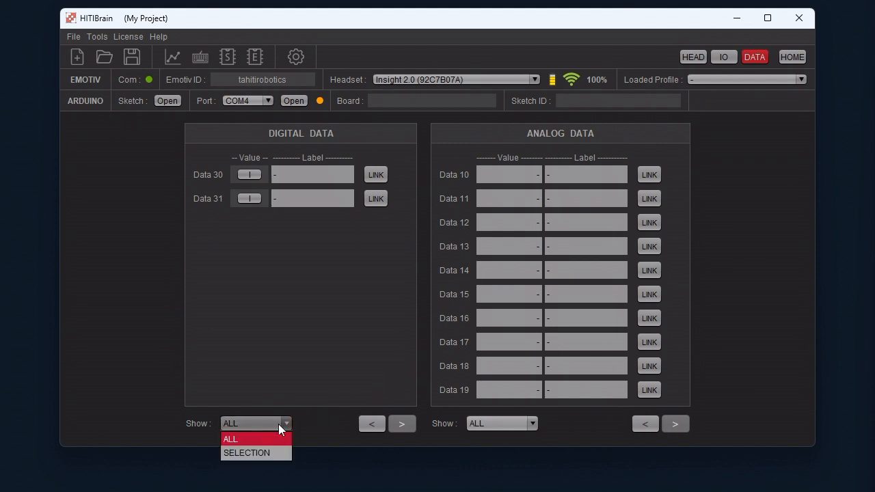
left_click(272, 452)
left_click(511, 423)
left_click(506, 451)
Step: Add three rows with indexes 0, 1 and 2 to both the digital data and the analog data lists
left_click(404, 175)
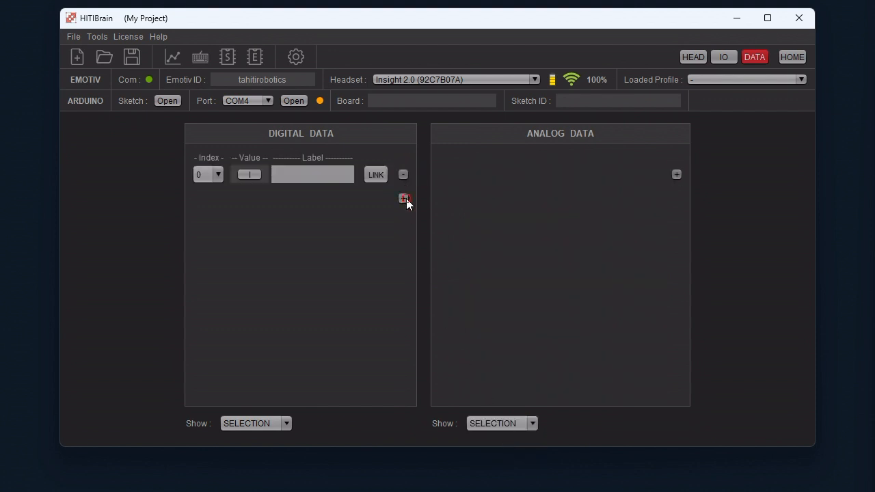
left_click(403, 199)
left_click(403, 222)
left_click(677, 175)
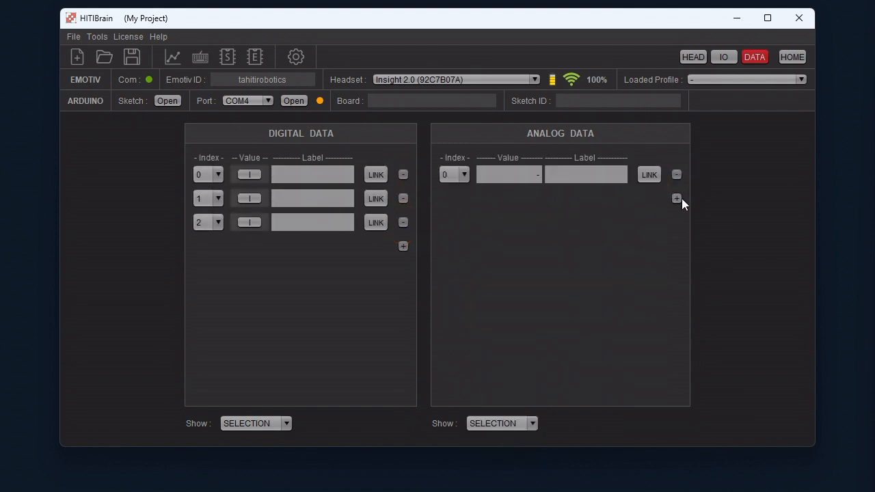
left_click(677, 199)
left_click(677, 222)
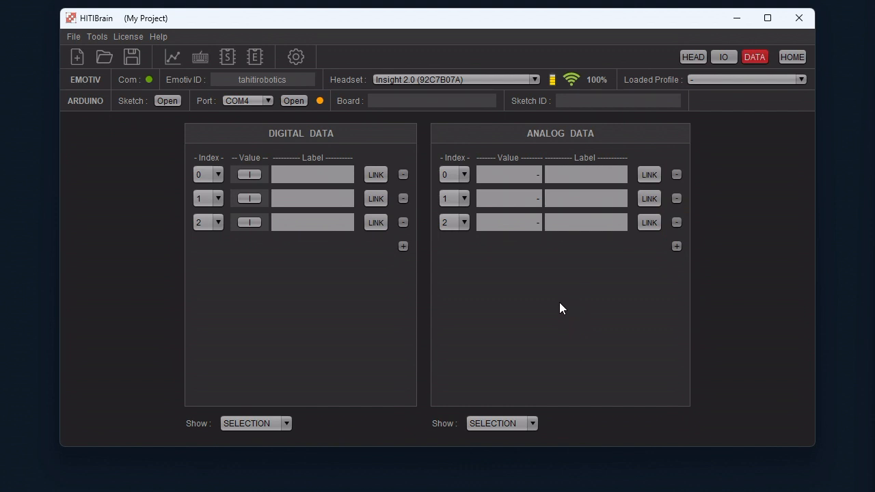
Step: Label digital data 0 to 2 as Indicator (10s), Virtual Switch (servo) and Virtual Button (count)
type("Indicator (10s)")
key("Tab")
type("Virtual Switch (servo)")
key("Tab")
type("Virtual Button (count)")
Step: Label analog data 0 to 2 as Metric (time in ms), Setpoint (0-100) and Metric (click counter)
left_click(571, 174)
type("Metric (time in ms)")
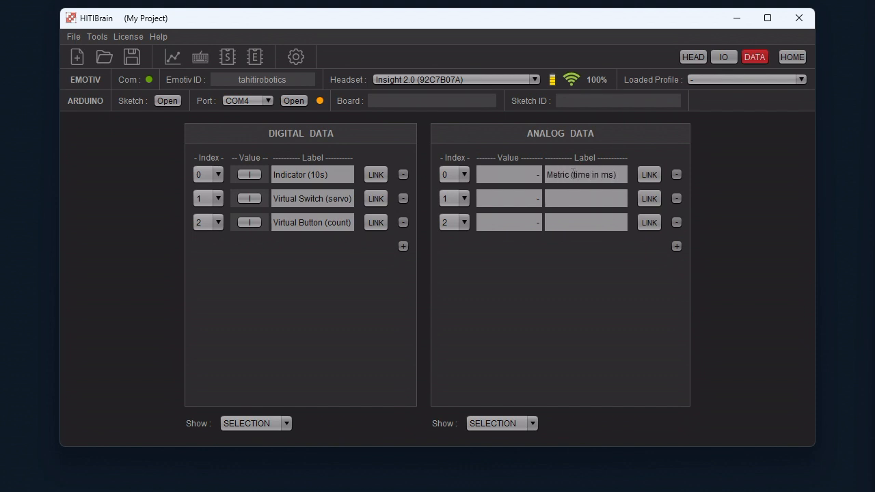
key("Tab")
type("Setpoint (0-100)")
key("Tab")
type("Metric (click cou")
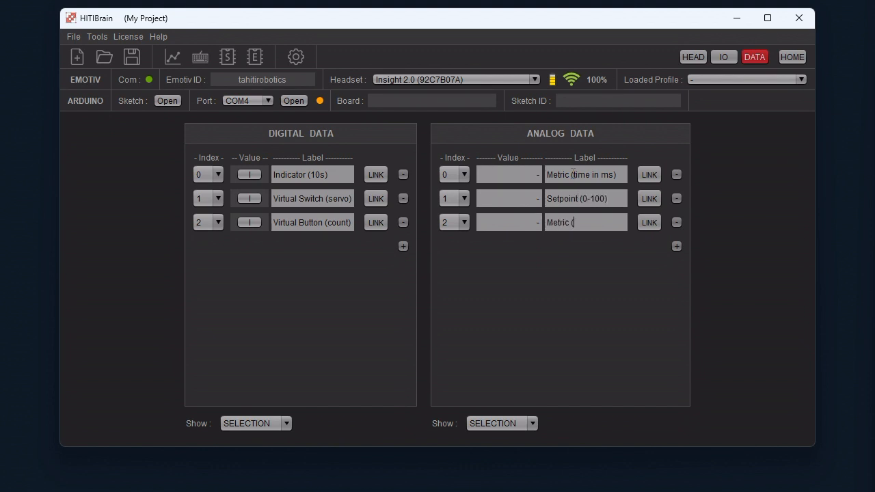
type("nter)")
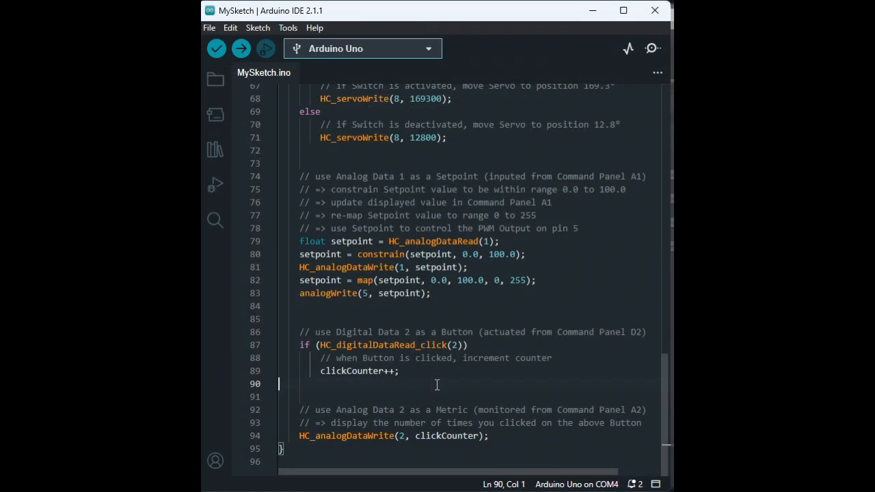
Step: Examine in the Arduino sketch how millis, HC_analogDataWrite and HC_digitalDataWrite drive Analog Data 0 and Digital Data 0
scroll(437, 385, "up", 2)
scroll(437, 384, "up", 5)
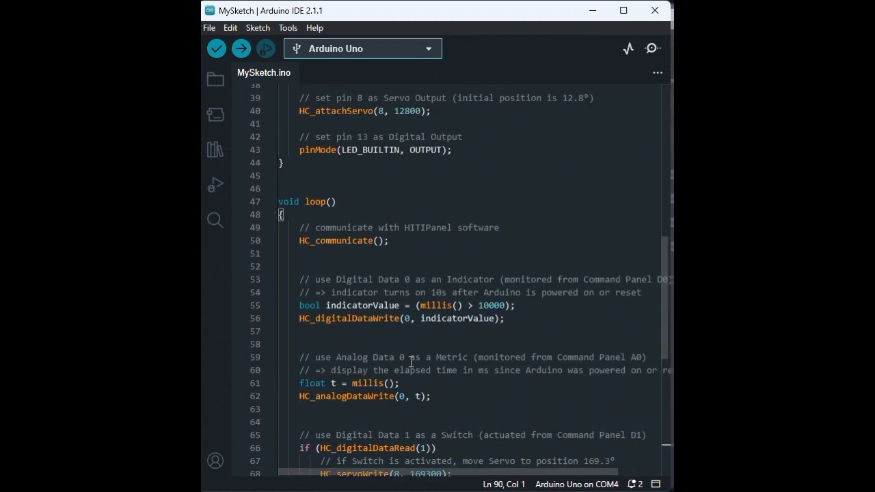
left_click(368, 385)
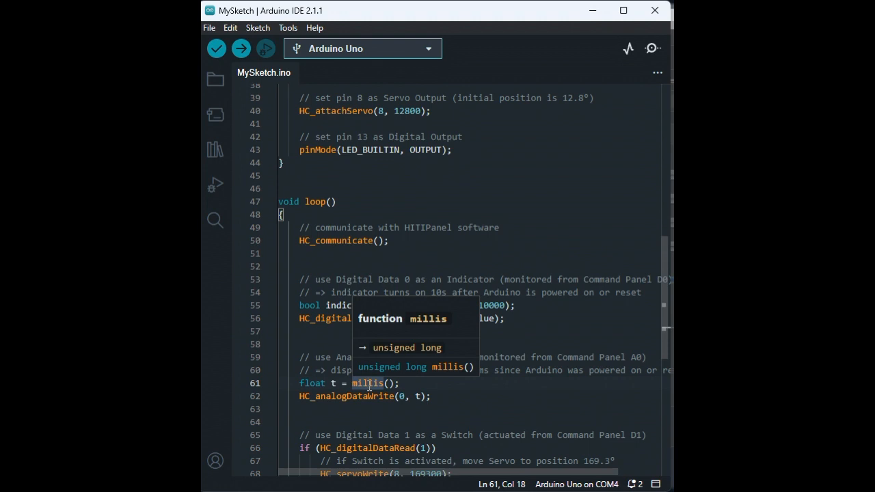
left_click(363, 398)
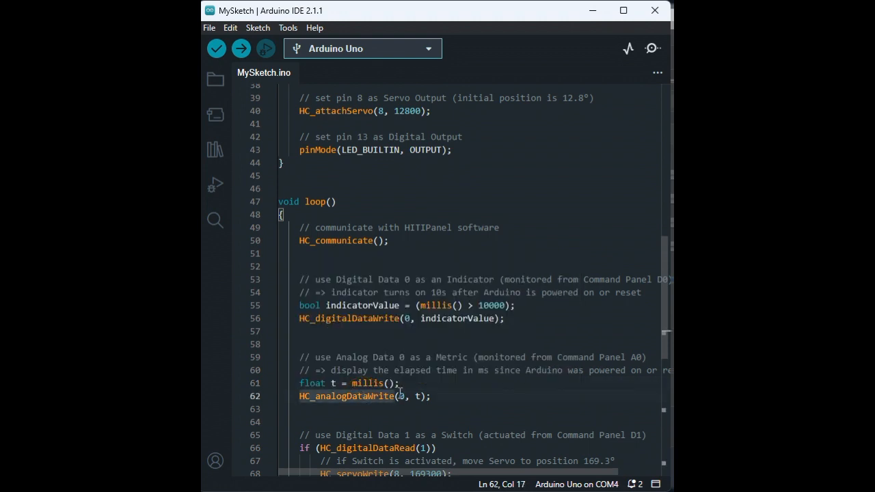
left_click(365, 398)
mouse_move(373, 323)
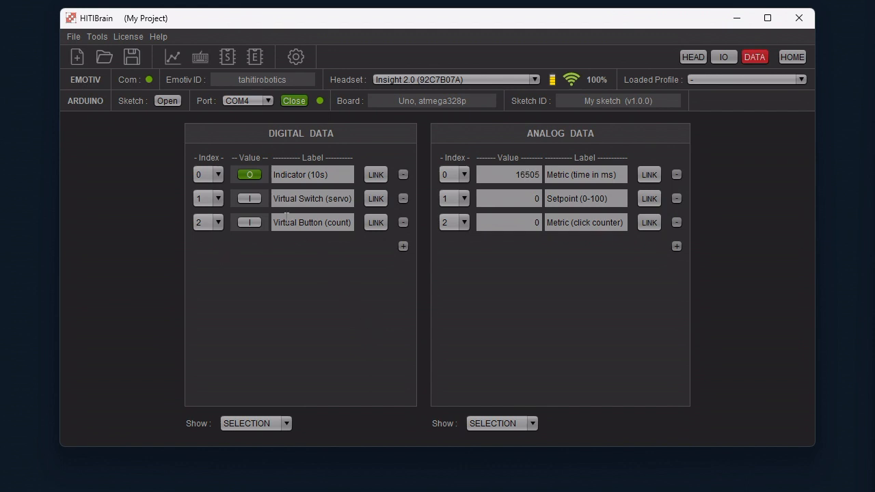
Step: Toggle the Virtual Switch (servo) on and off twice to test the servo's movement
left_click(254, 197)
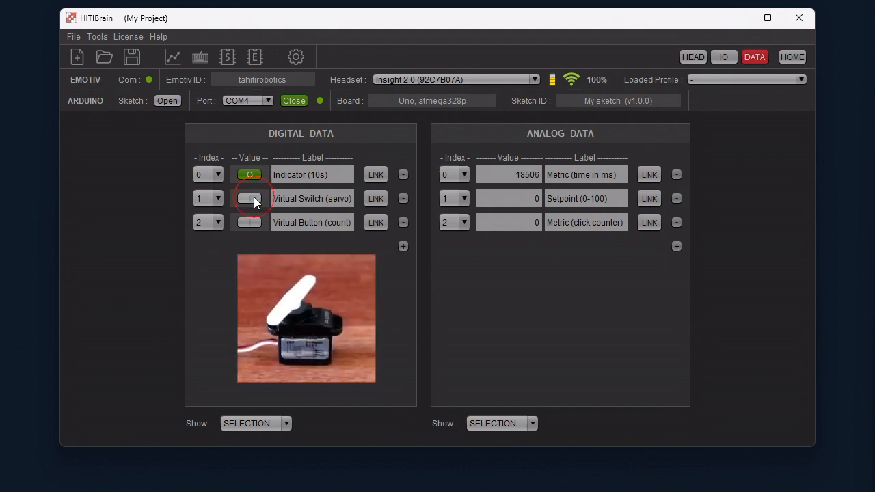
left_click(253, 197)
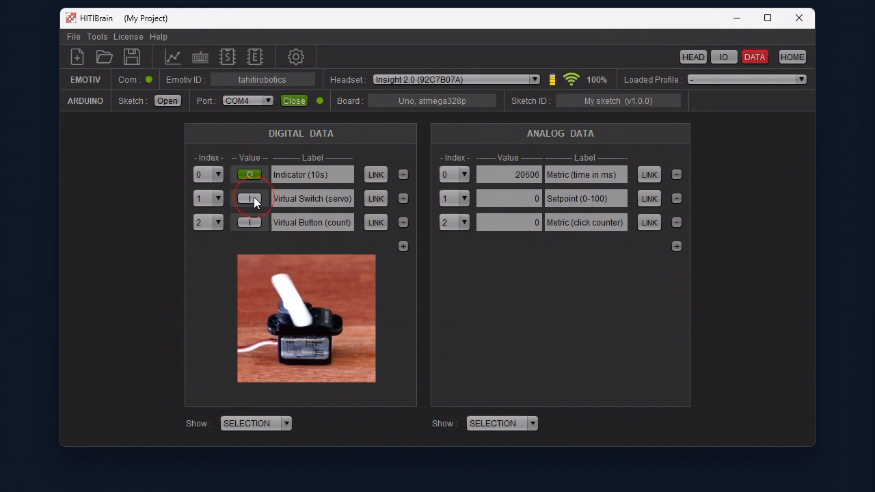
left_click(254, 196)
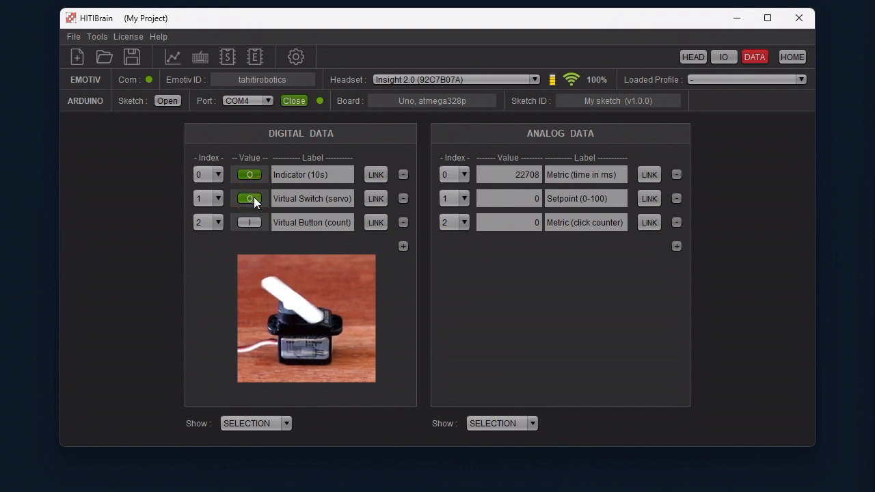
left_click(254, 197)
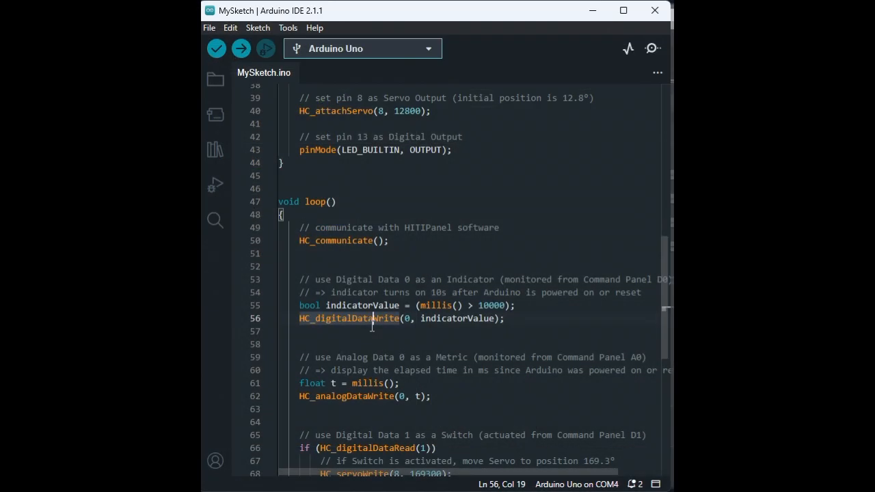
Step: Examine in the Arduino sketch how HC_digitalDataRead(1) makes Digital Data 1 switch the servo position
scroll(372, 327, "down", 5)
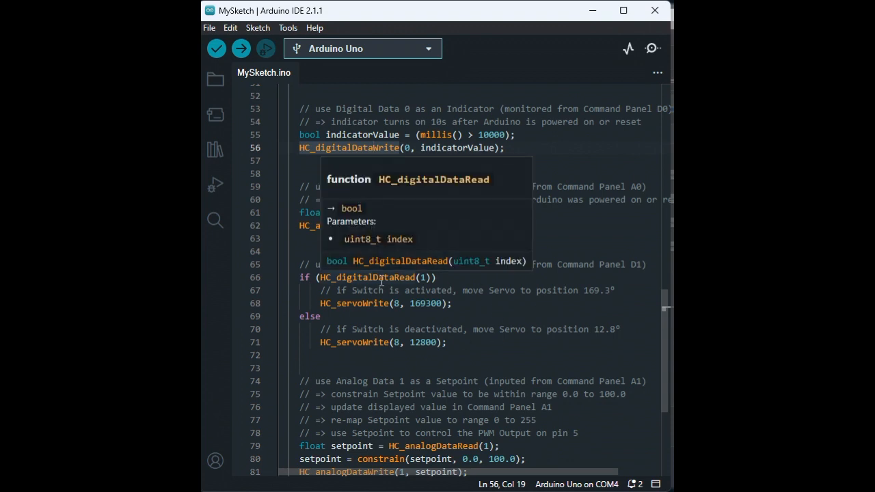
left_click(381, 282)
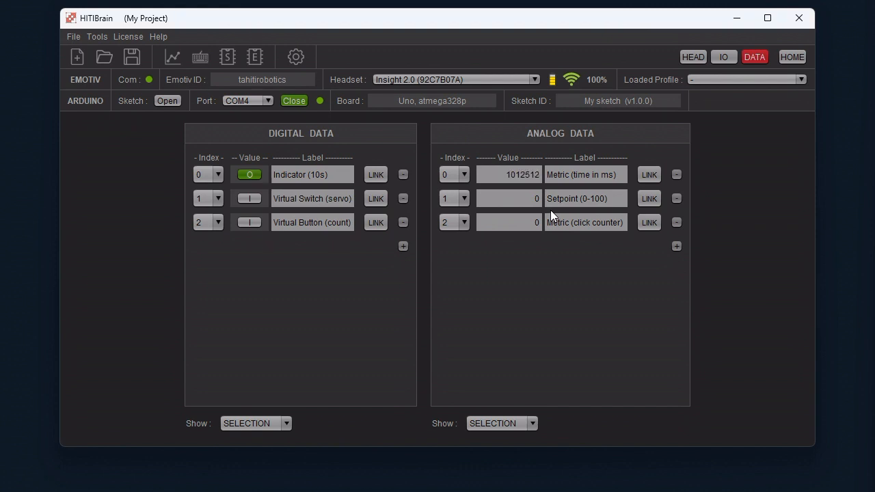
Step: Set the value of the analog data Setpoint (0-100) to 100
left_click(522, 198)
type("100")
key("Return")
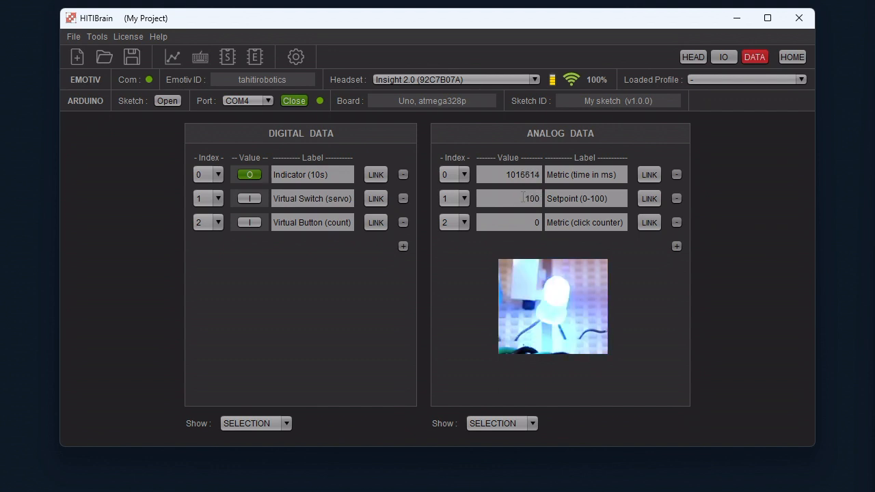
Step: Set the analog data Setpoint (0-100) to 50, checking the pin 5 PWM output value before and after the change
left_click(728, 58)
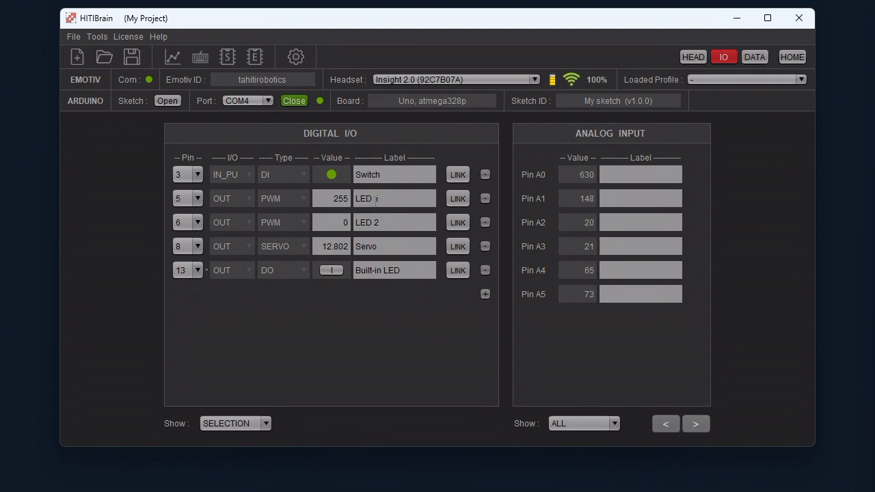
left_click(755, 57)
left_click(510, 200)
type("50")
key("Return")
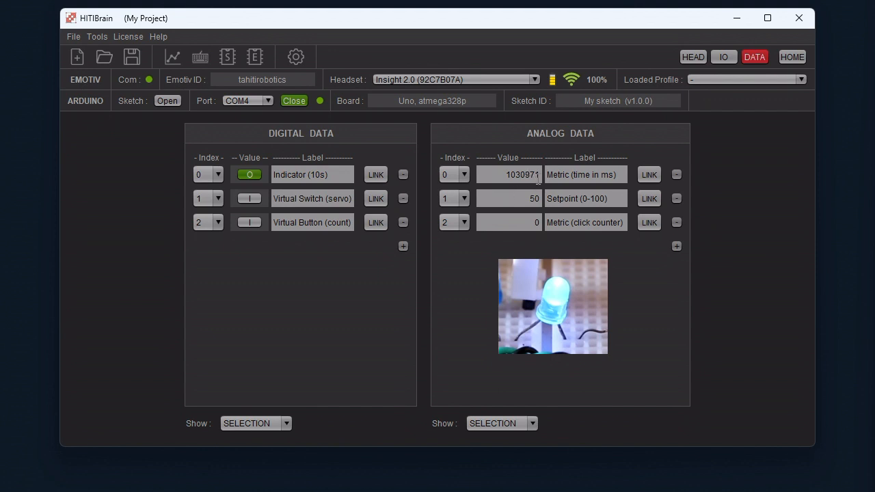
left_click(725, 58)
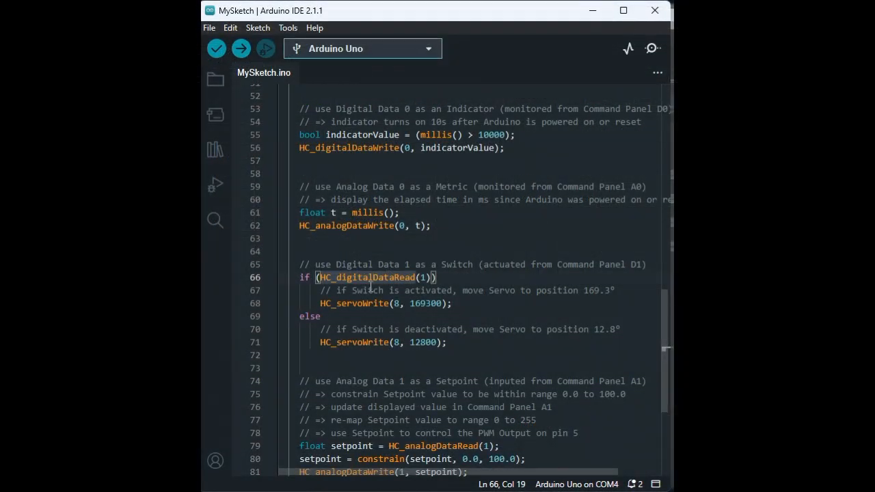
Step: Examine in the Arduino sketch how Analog Data 1 is read as a setpoint, constrained, written back, mapped to 0-255 and output on pin 5
scroll(370, 286, "down", 2)
scroll(370, 285, "down", 4)
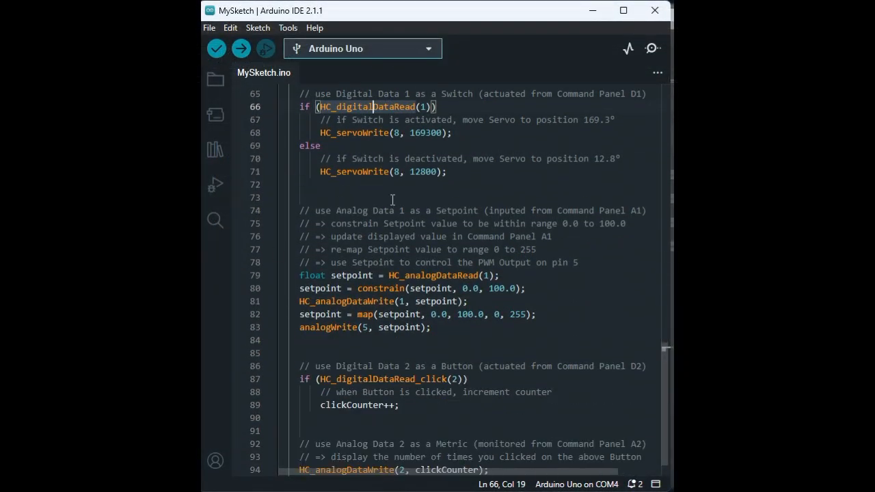
left_click_drag(509, 274, 388, 275)
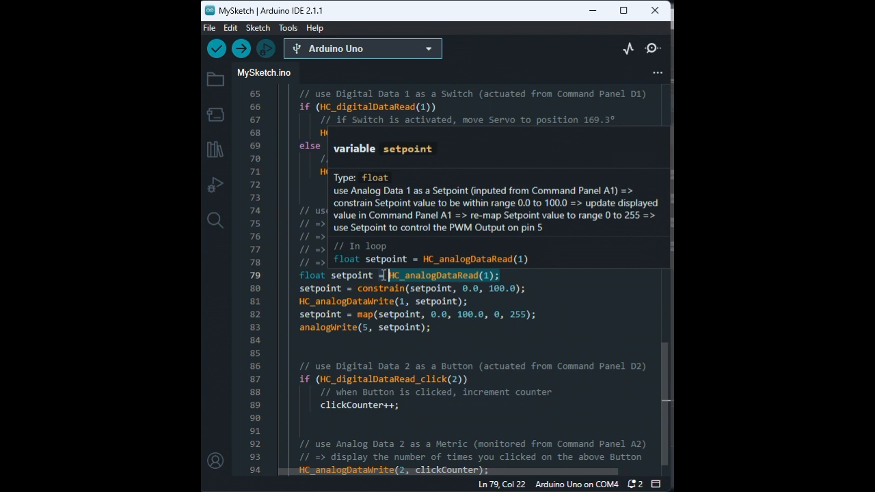
left_click_drag(525, 288, 359, 288)
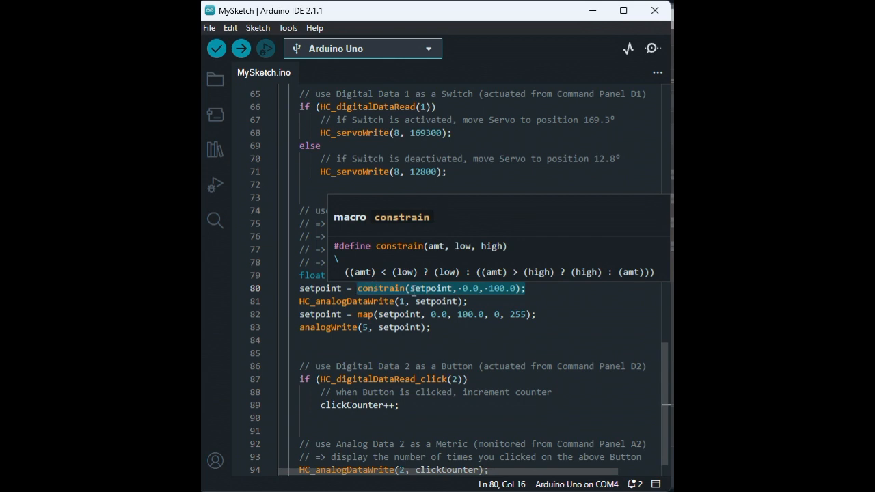
left_click_drag(471, 302, 300, 302)
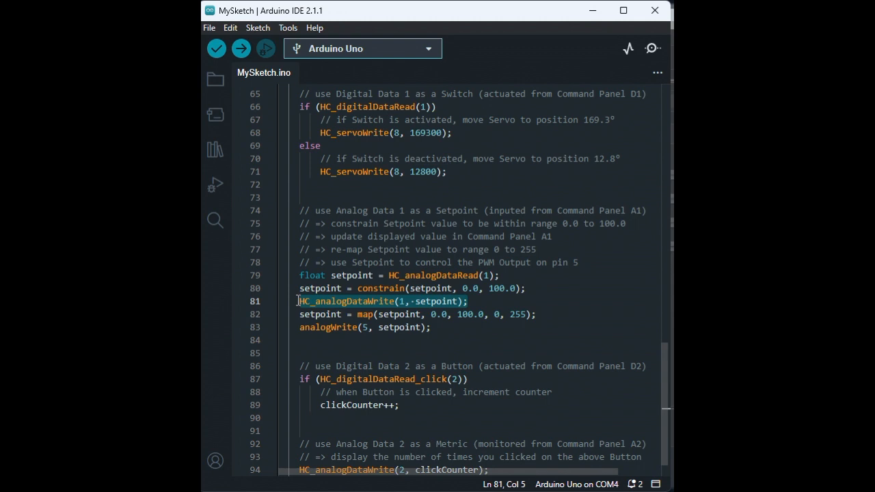
left_click_drag(538, 317, 295, 314)
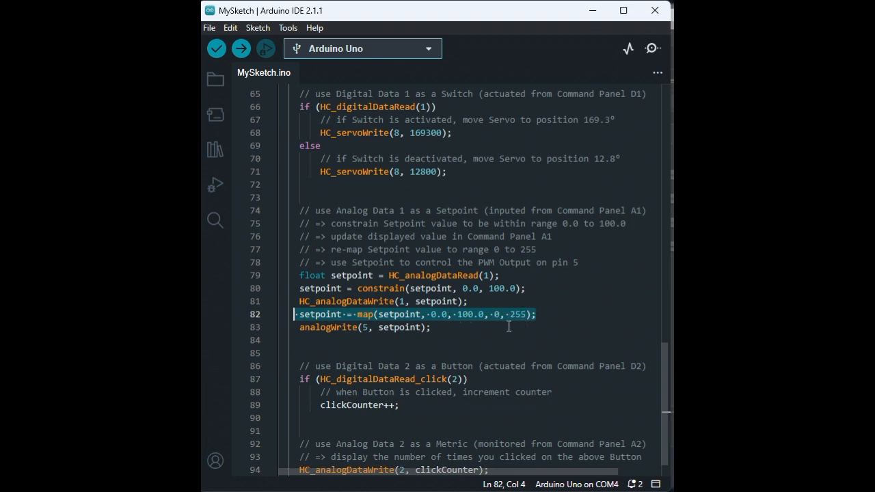
left_click_drag(439, 330, 301, 327)
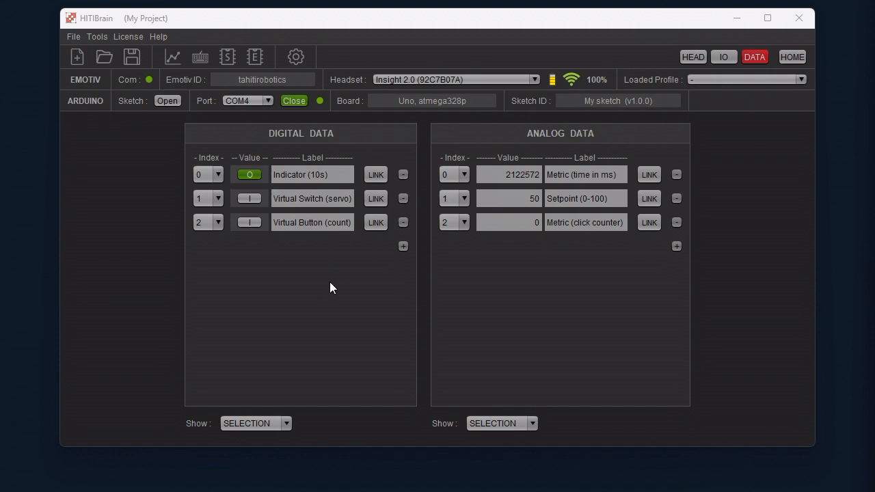
Step: Actuate the Virtual Button (count) repeatedly to test the click counter metric in Analog Data 2
left_click(249, 222)
left_click(250, 222)
left_click(249, 223)
left_click(250, 222)
left_click(250, 222)
left_click(251, 223)
left_click(251, 224)
left_click(251, 223)
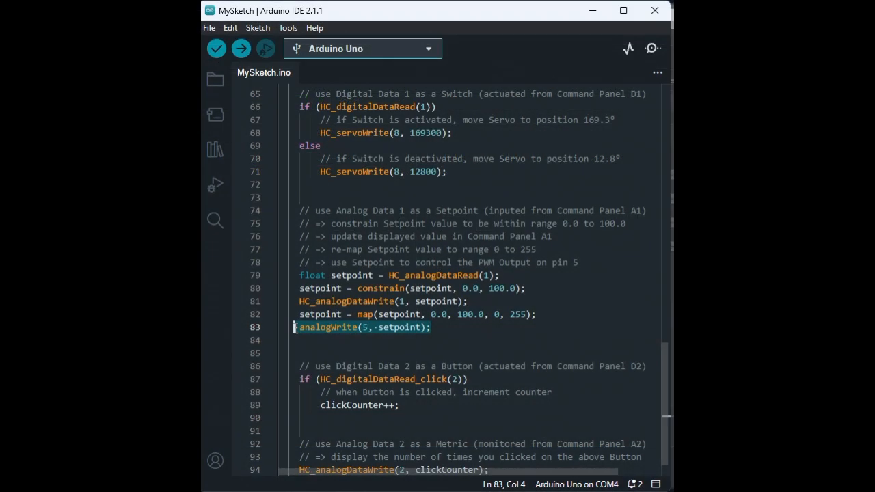
Step: Examine in the Arduino sketch how HC_digitalDataRead_click(2) increments clickCounter and HC_analogDataWrite sends it to Analog Data 2
scroll(476, 377, "down", 1)
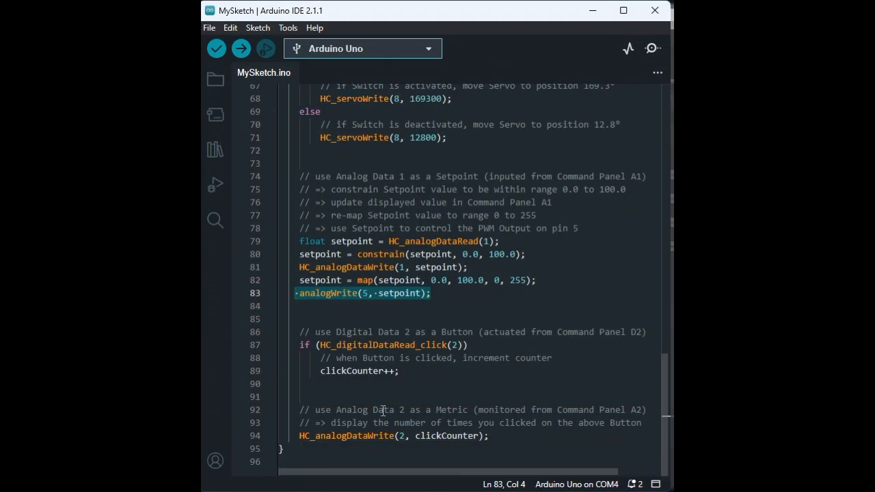
left_click_drag(469, 345, 299, 344)
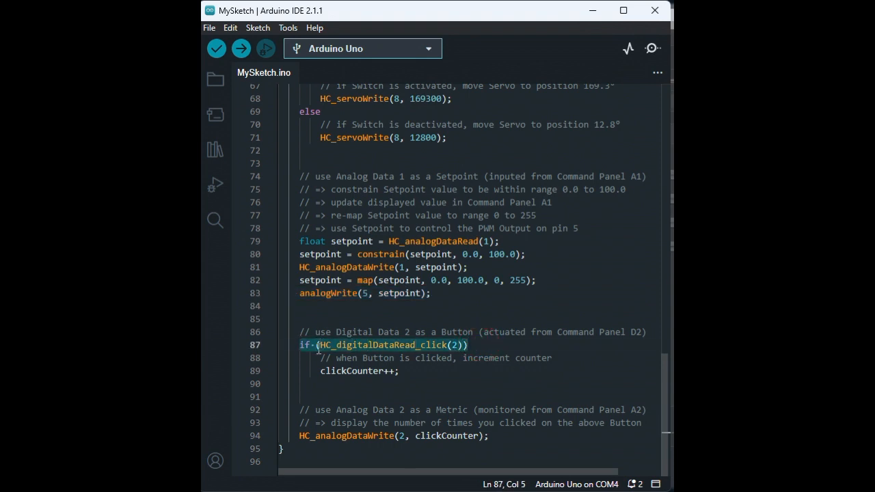
left_click_drag(406, 377, 320, 371)
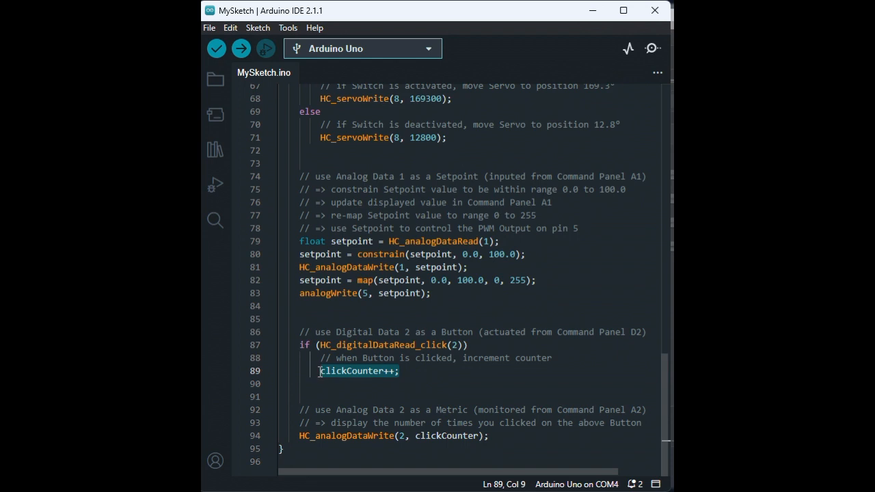
left_click_drag(494, 439, 301, 438)
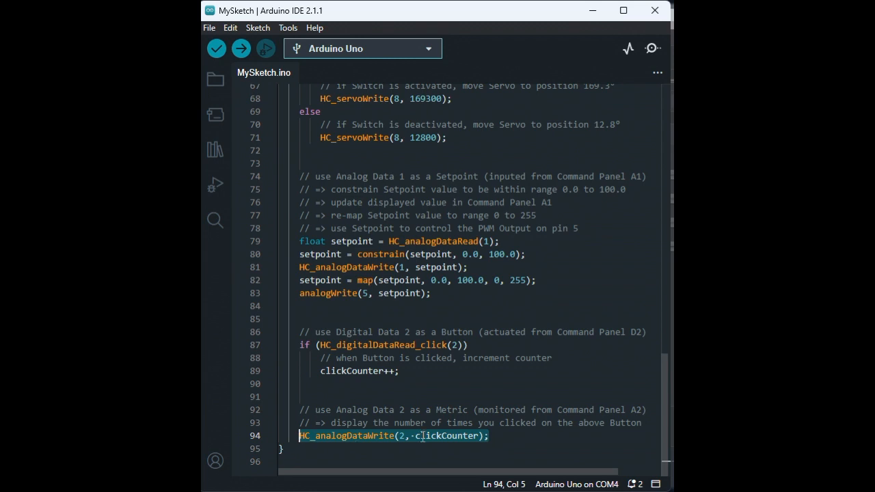